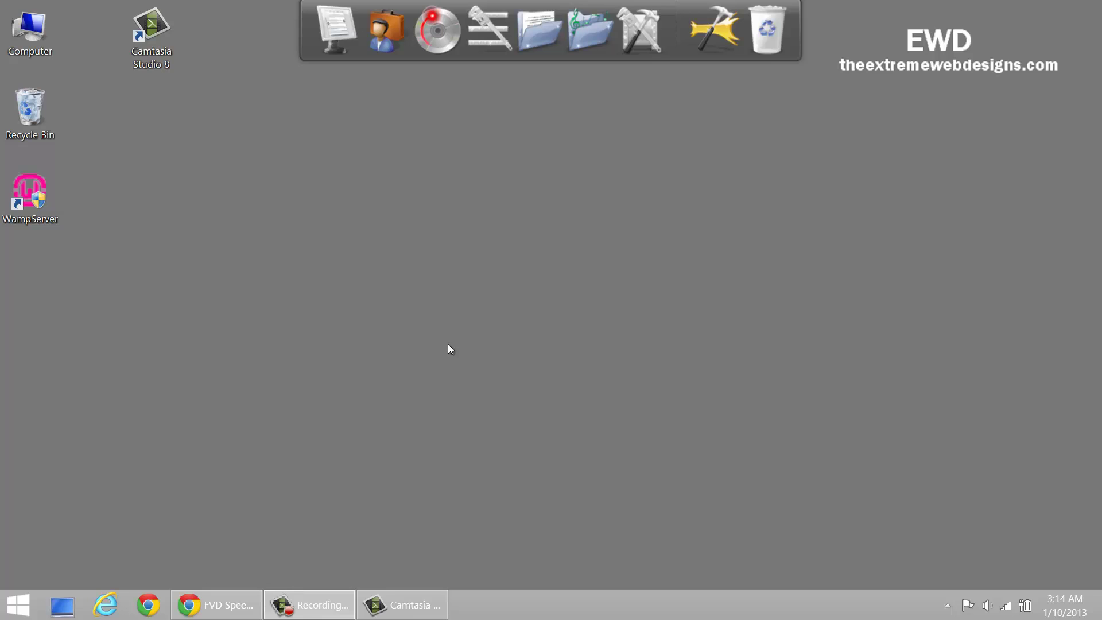
# - Open System Properties on the System Protection tab from the Computer icon's Properties
pyautogui.rightClick(21, 42)
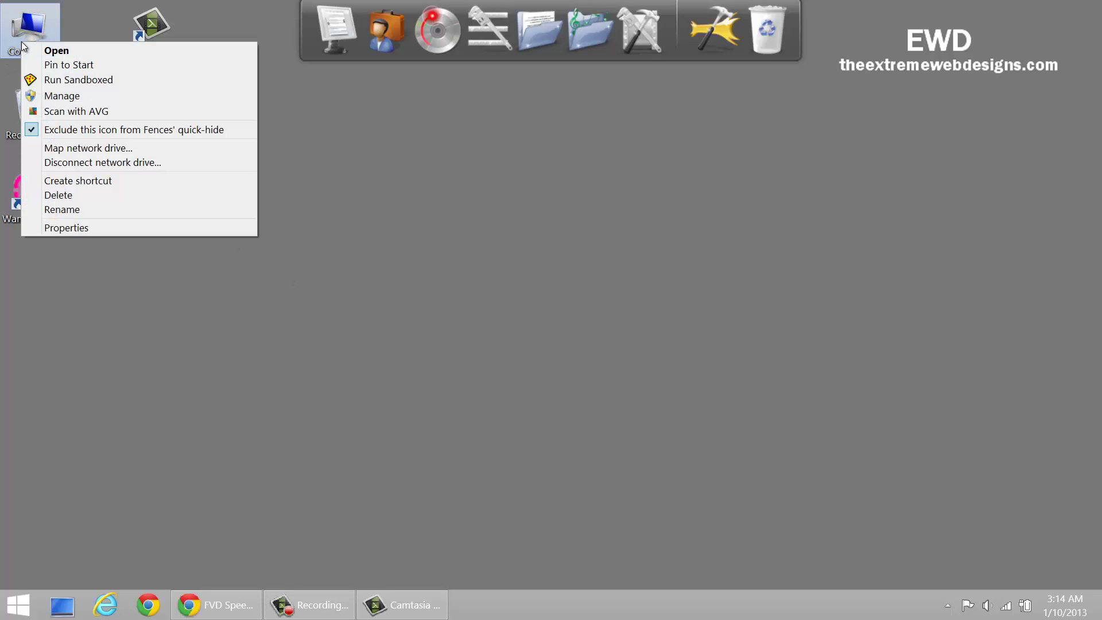
pyautogui.click(98, 228)
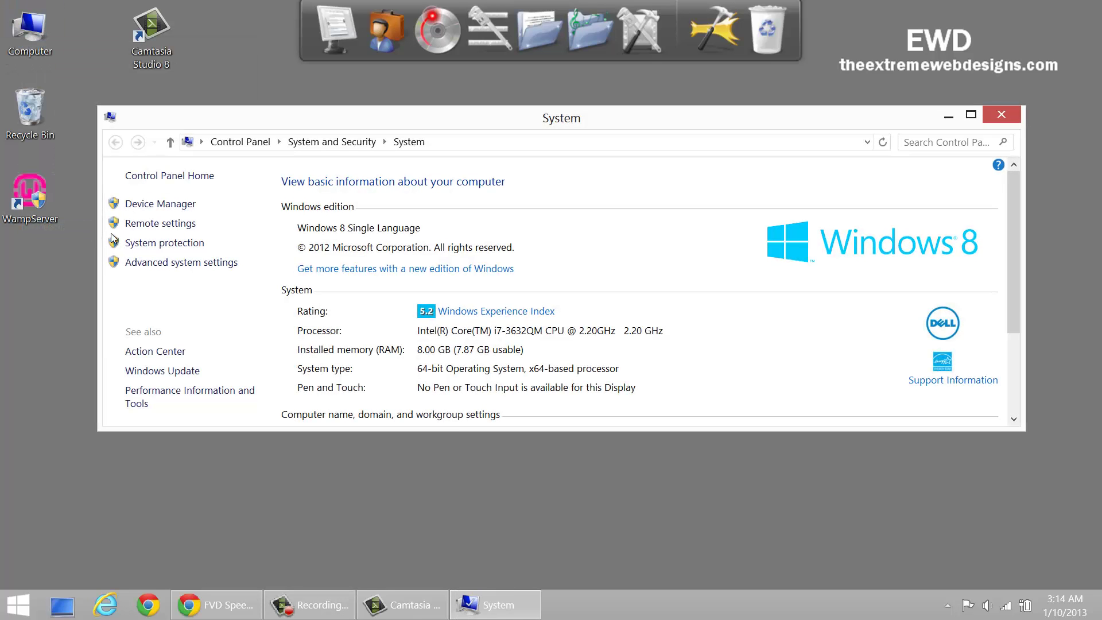
pyautogui.click(201, 242)
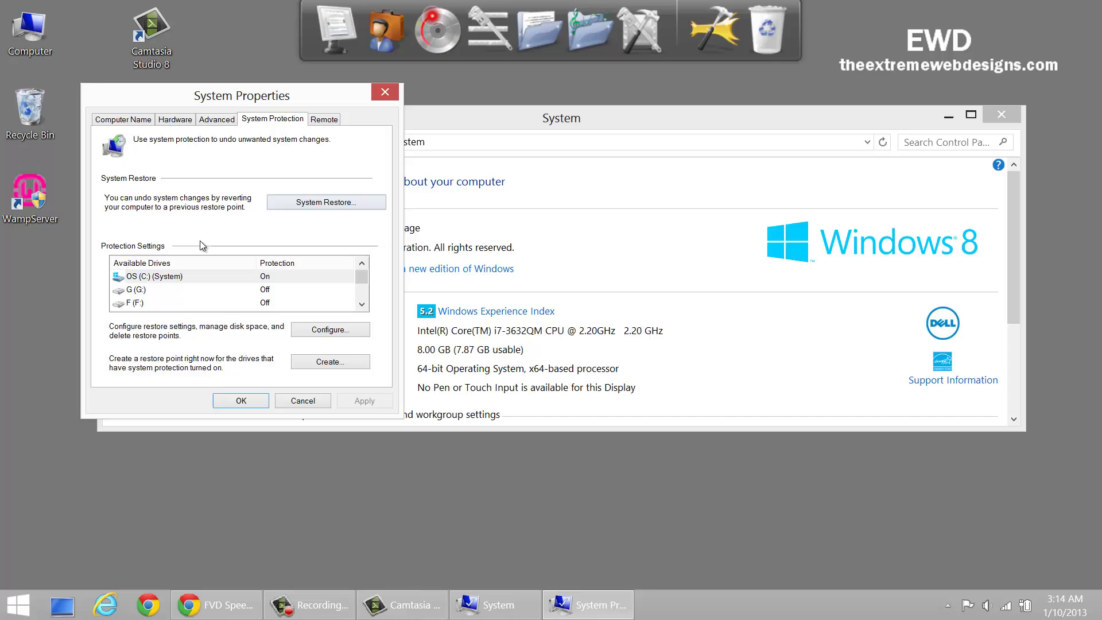
pyautogui.press('Return')
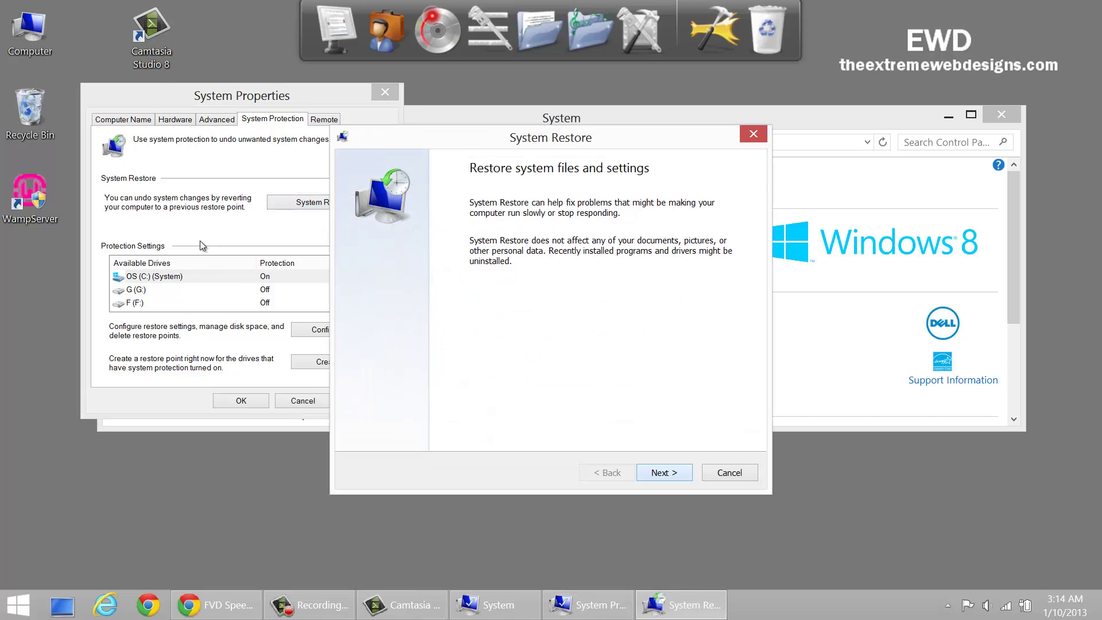
pyautogui.press('Return')
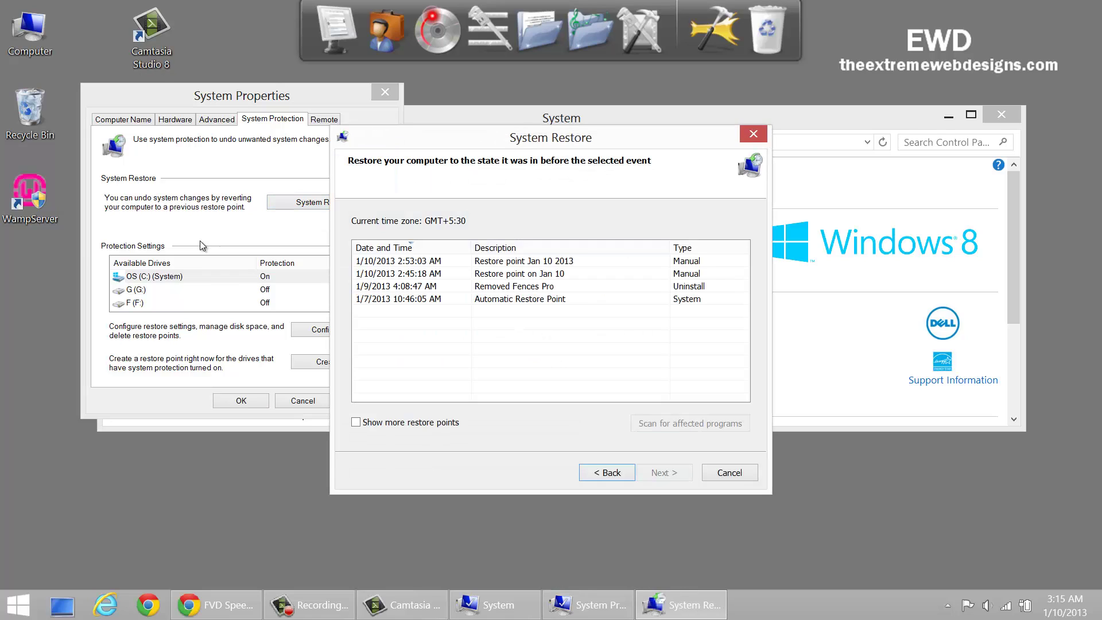
pyautogui.press('Escape')
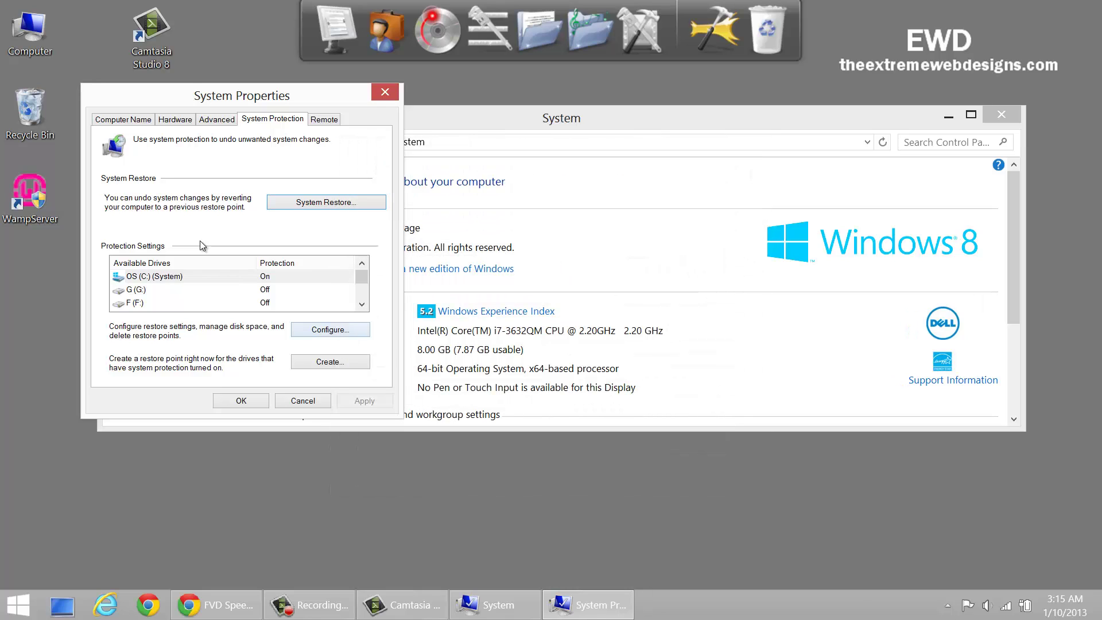
pyautogui.hotkey('alt', 'o')
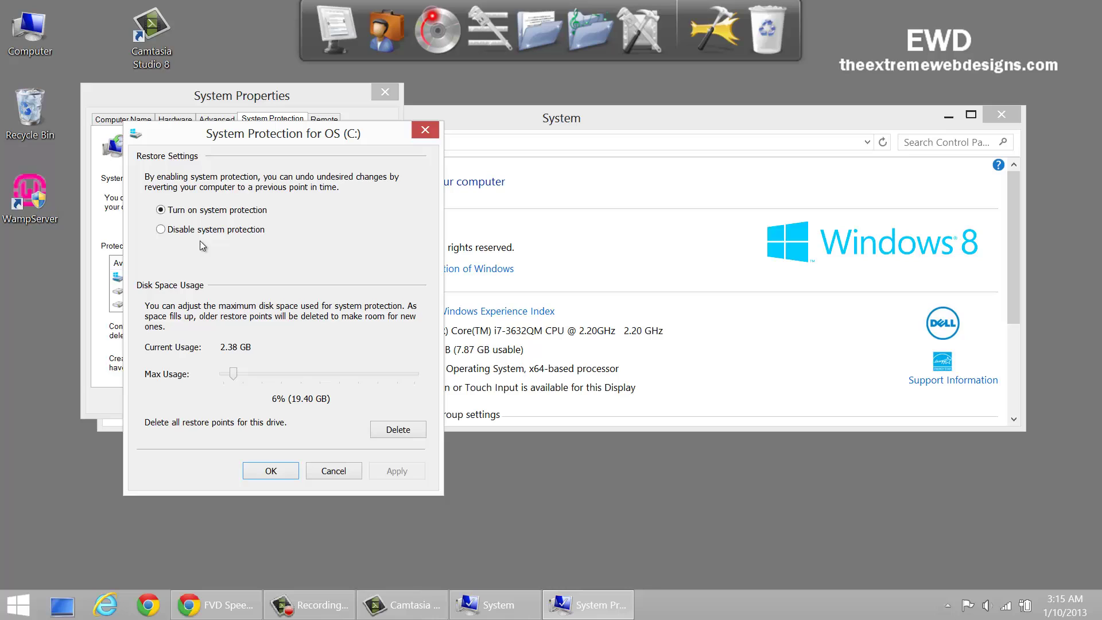
pyautogui.hotkey('alt', 'd')
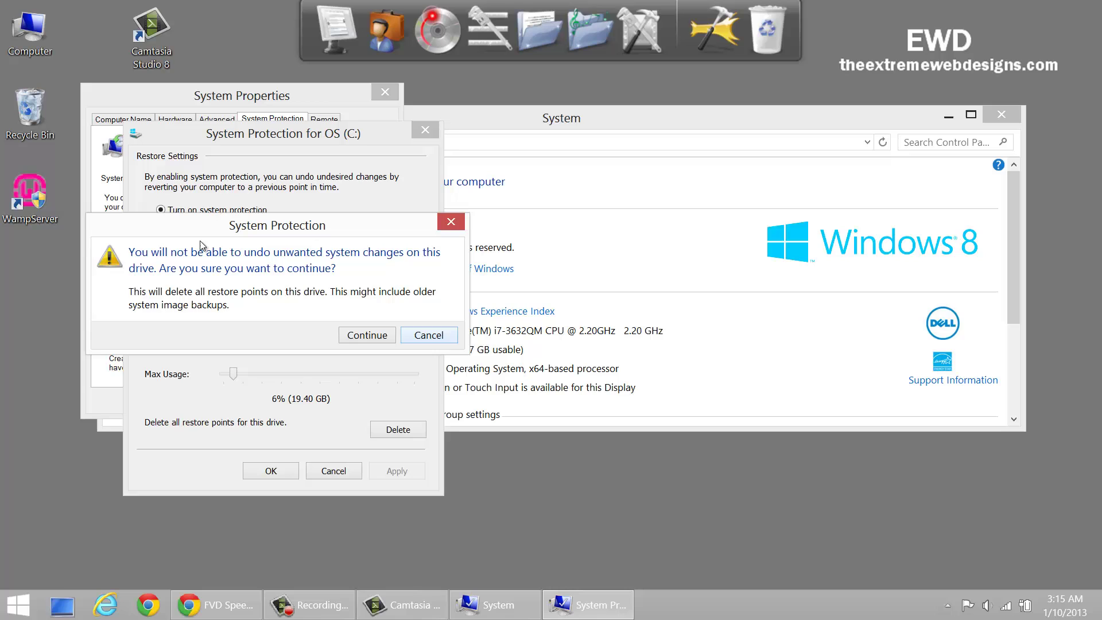
pyautogui.press('Escape')
pyautogui.press('Escape')
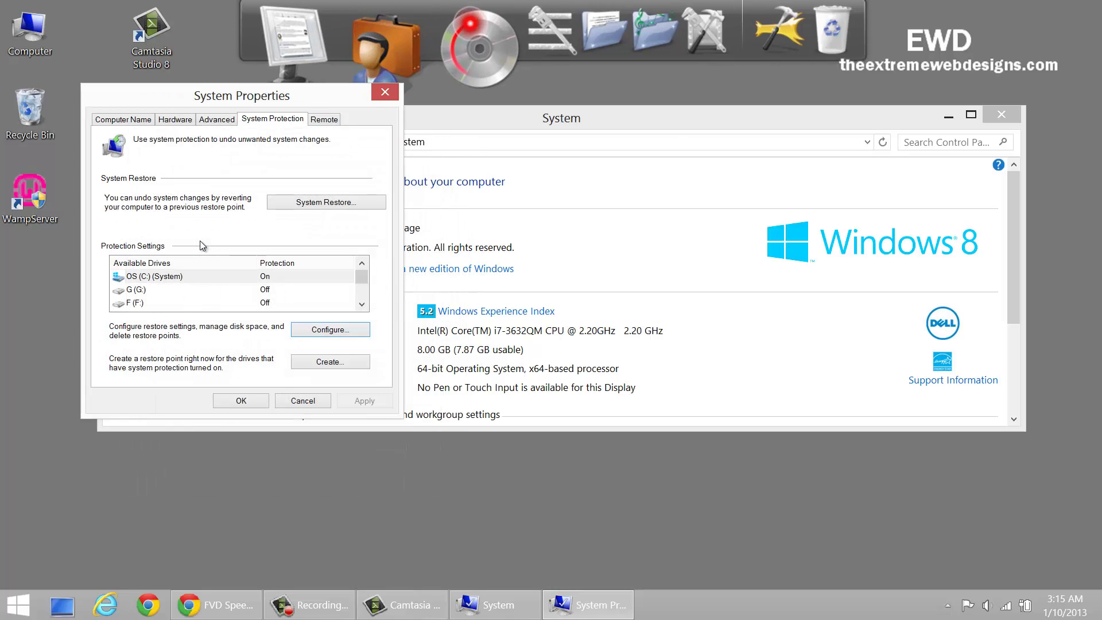
# - Close System Properties and the System window, then open the OS (C:) drive's Properties
pyautogui.press('Escape')
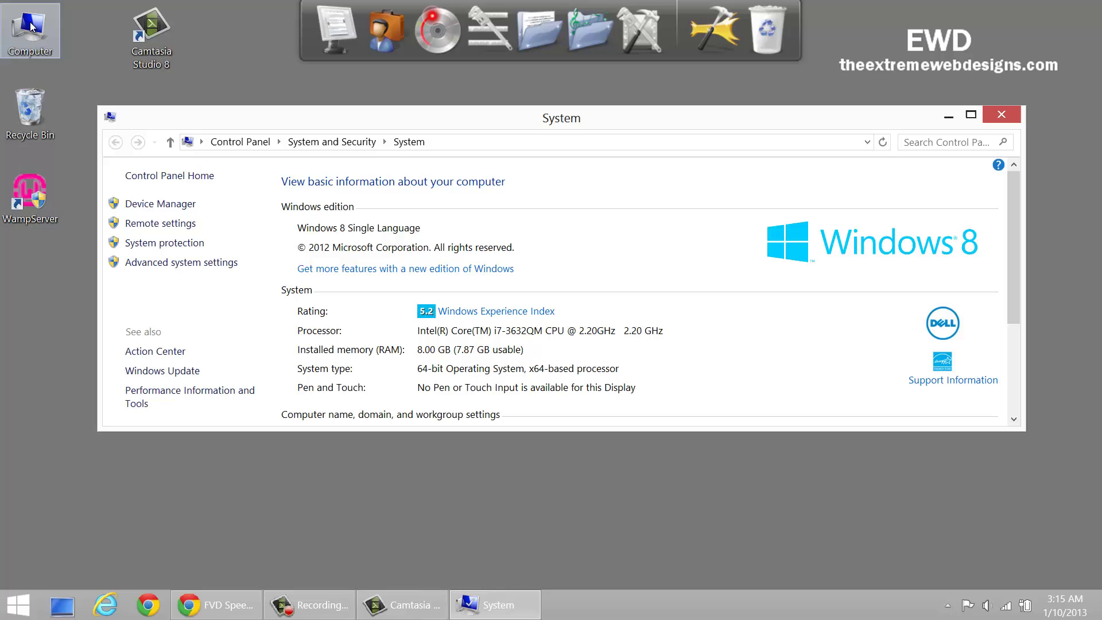
pyautogui.click(1002, 114)
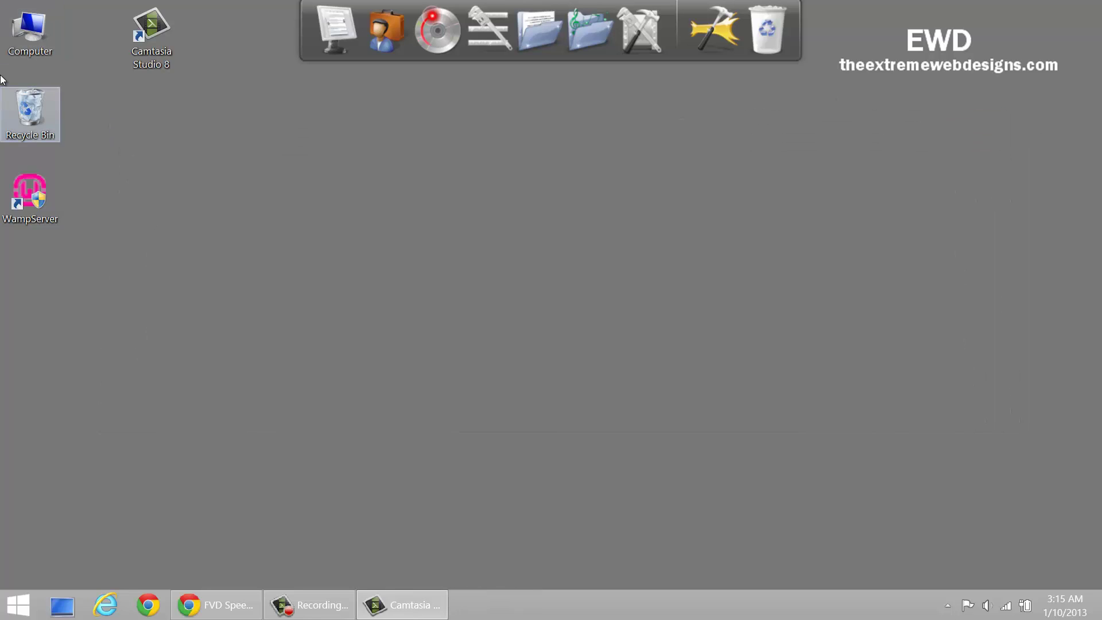
pyautogui.doubleClick(23, 51)
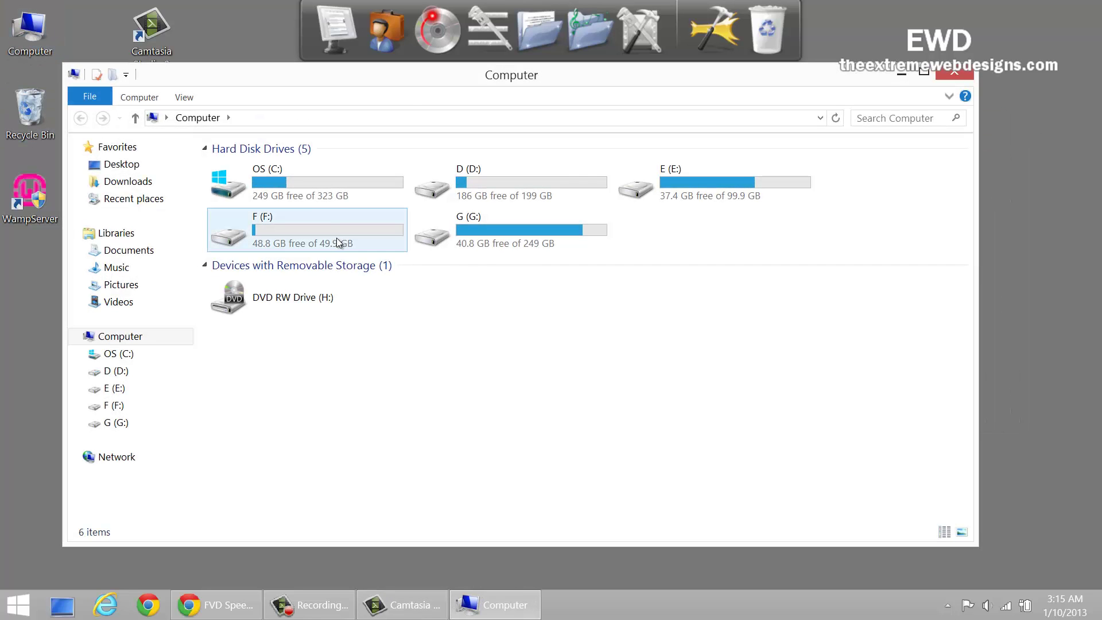
pyautogui.click(292, 174)
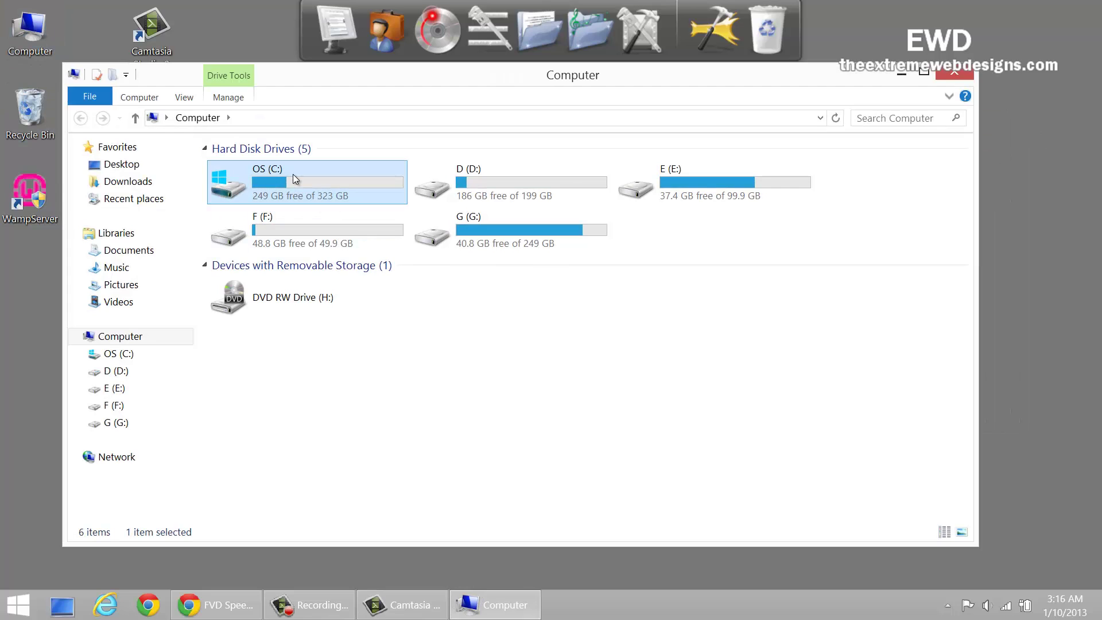
pyautogui.rightClick(294, 174)
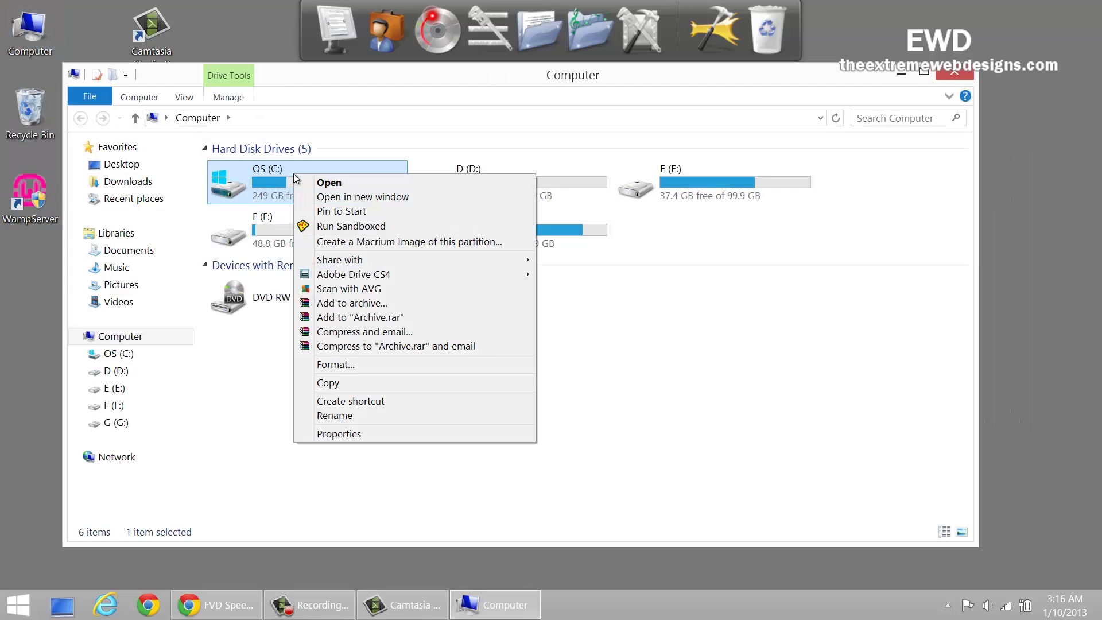
pyautogui.click(340, 435)
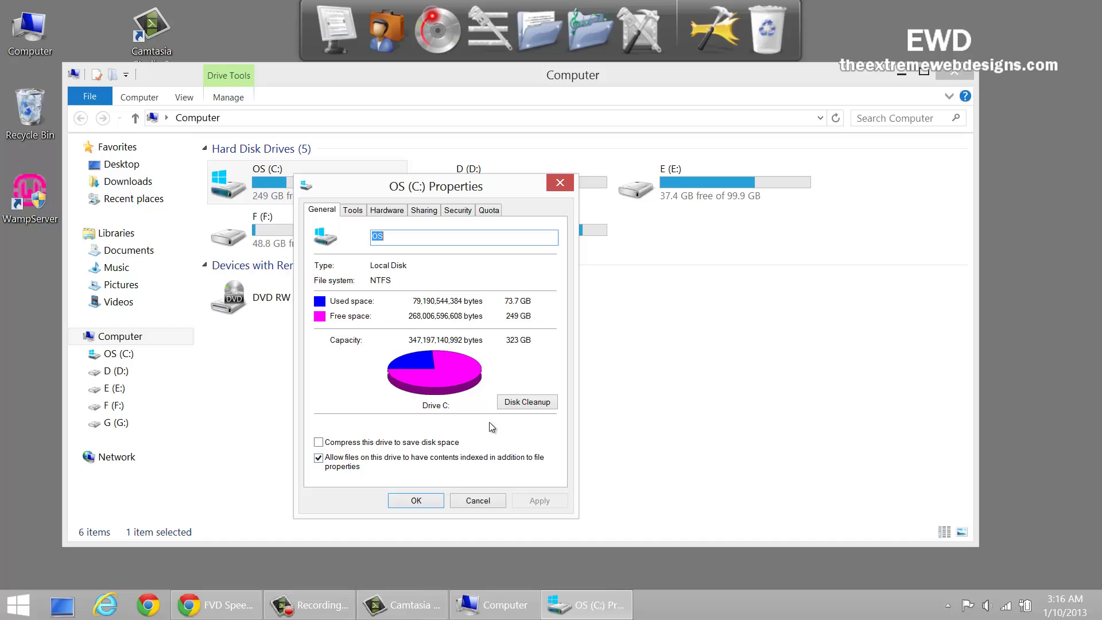
# - Run Disk Cleanup on C: including system files and show its More Options page
pyautogui.click(527, 402)
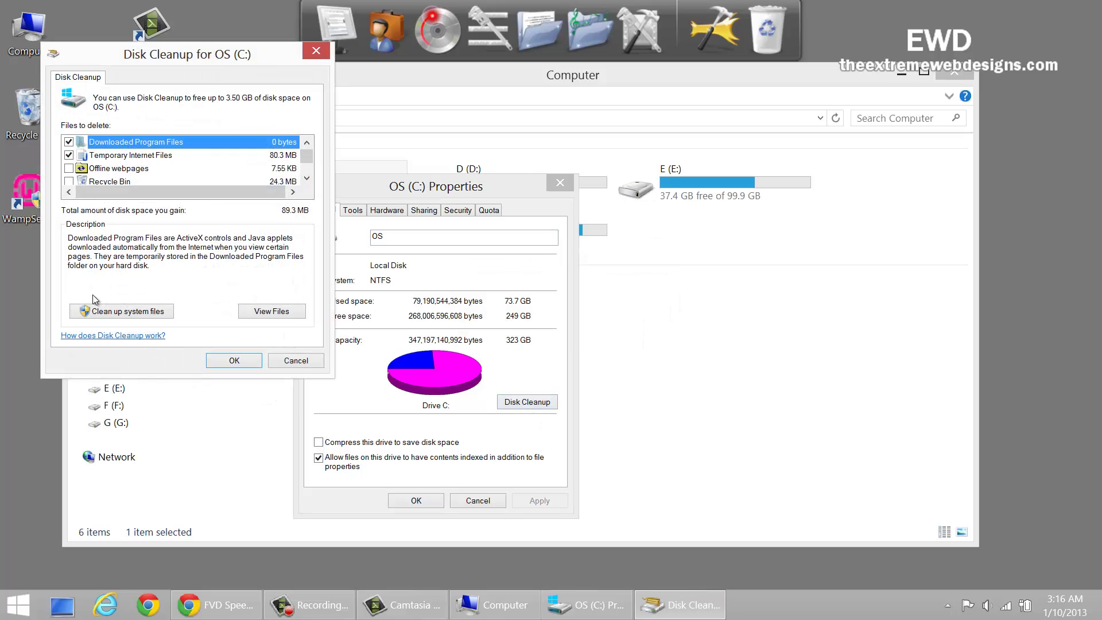
pyautogui.click(164, 315)
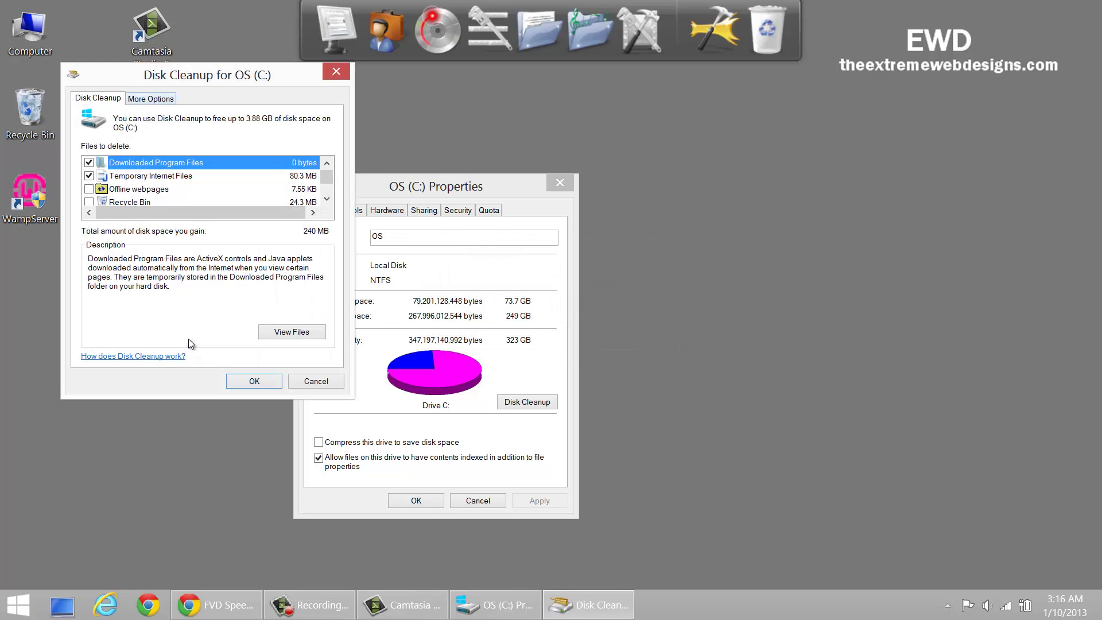
pyautogui.hotkey('ctrl', 'Tab')
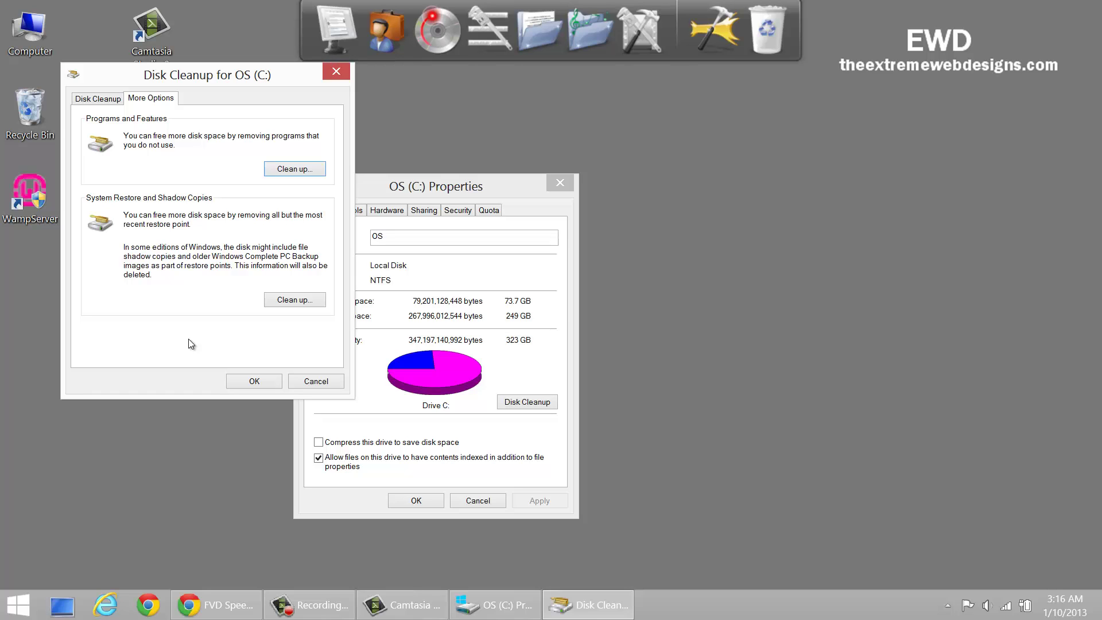
# - Trigger System Restore and Shadow Copies Clean up, dismiss the confirmation, and cancel Disk Cleanup
pyautogui.press('Tab')
pyautogui.press('Return')
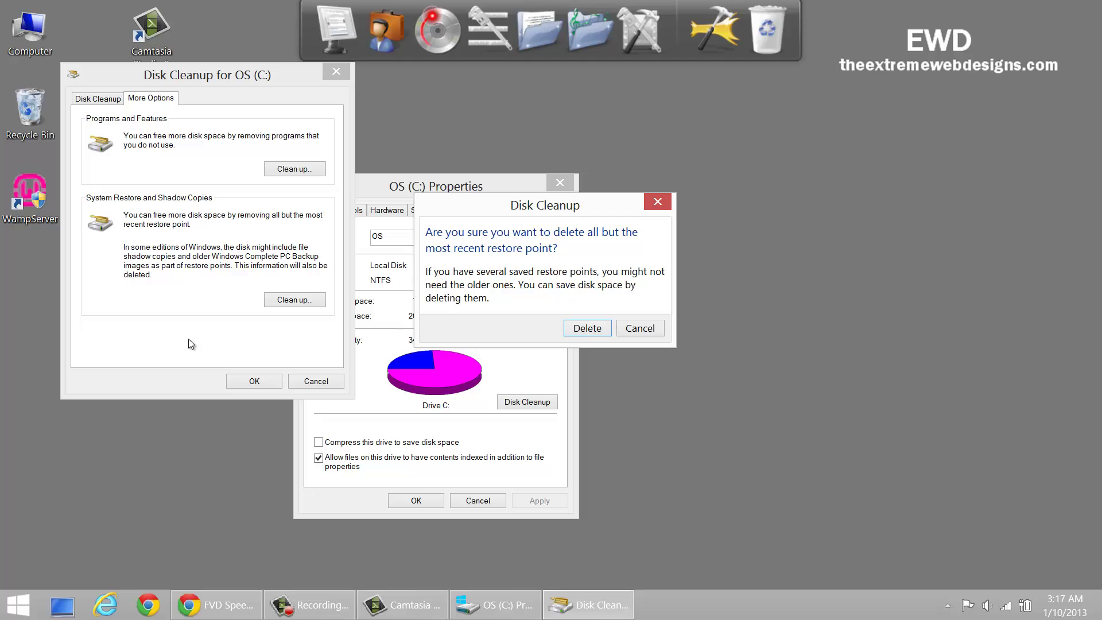
pyautogui.press('Return')
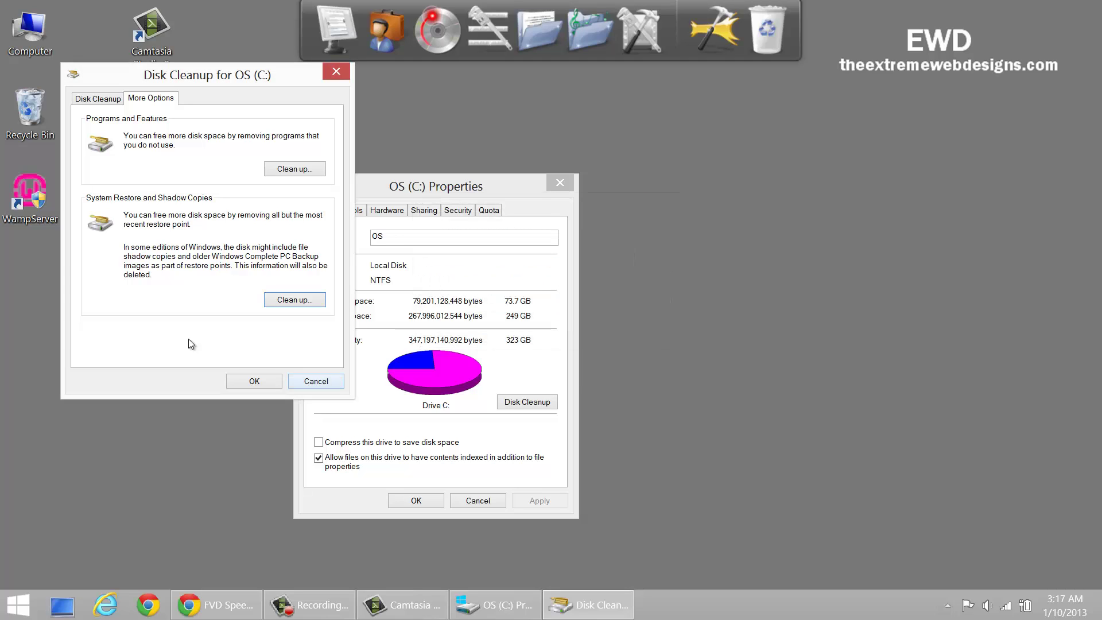
pyautogui.click(306, 381)
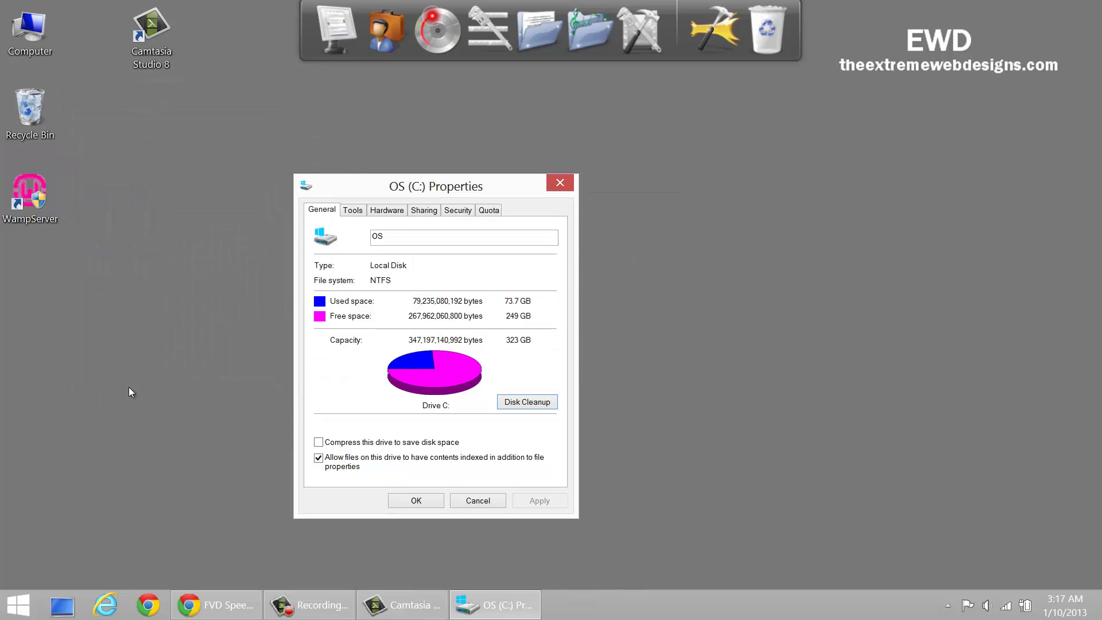
# - Reopen System Properties on the System Protection tab from Computer's Properties
pyautogui.rightClick(40, 42)
pyautogui.click(122, 230)
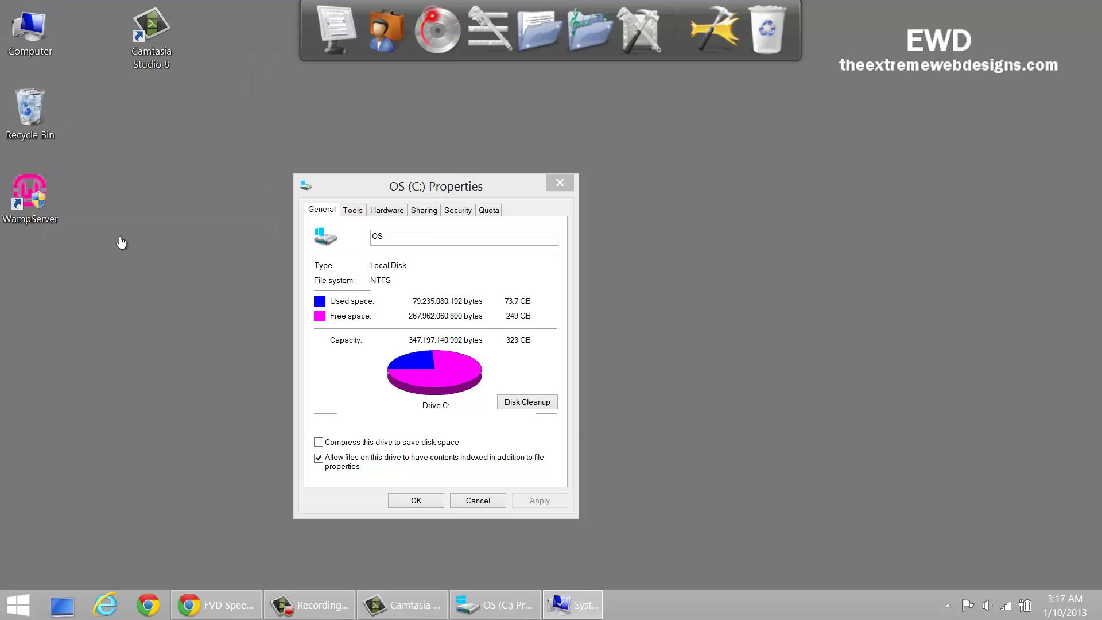
pyautogui.click(178, 244)
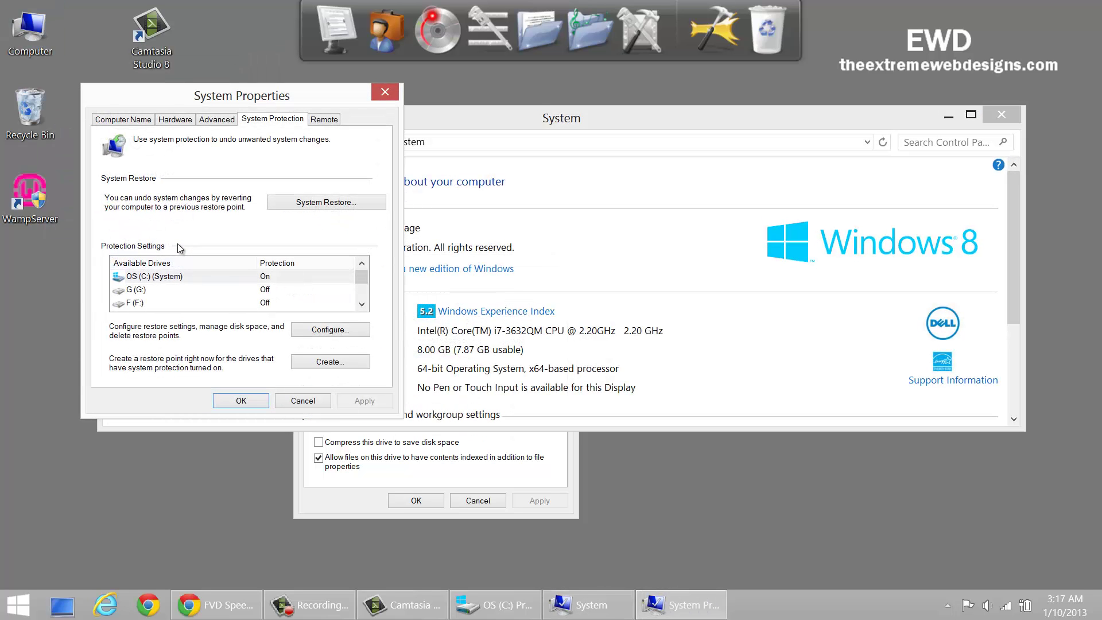
# - Open and close drive C's Configure settings, then launch System Restore
pyautogui.hotkey('alt', 'o')
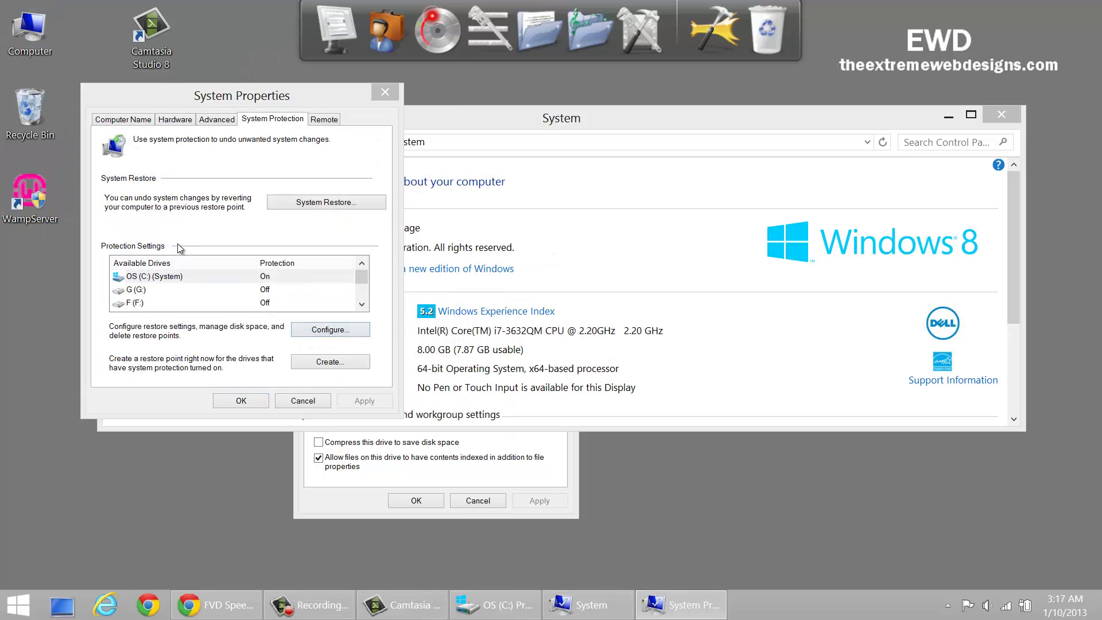
pyautogui.press('Escape')
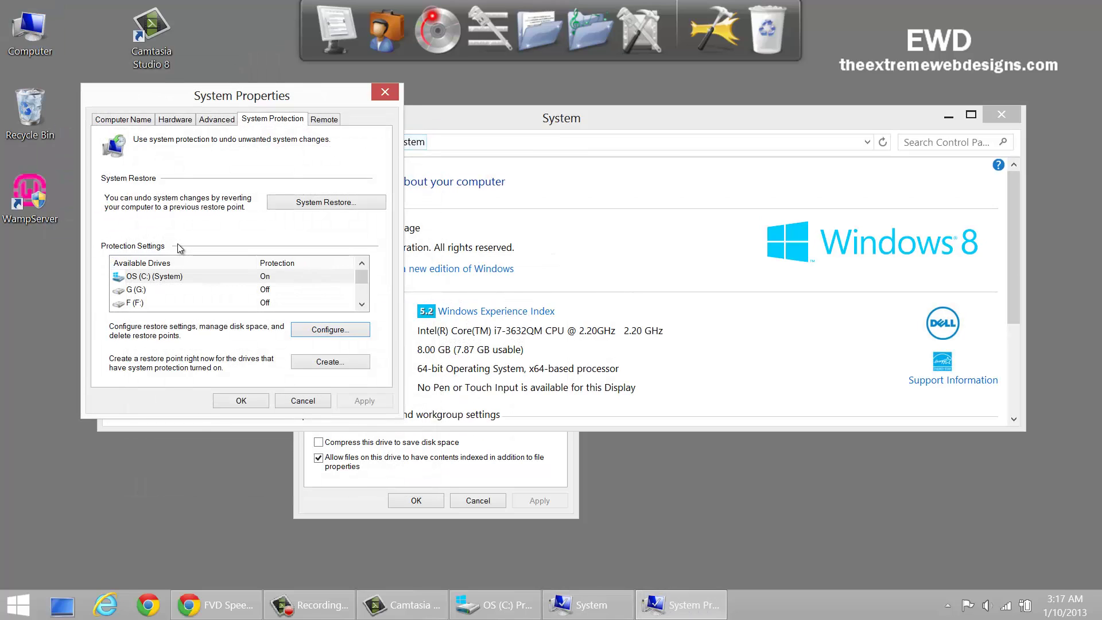
pyautogui.hotkey('alt', 's')
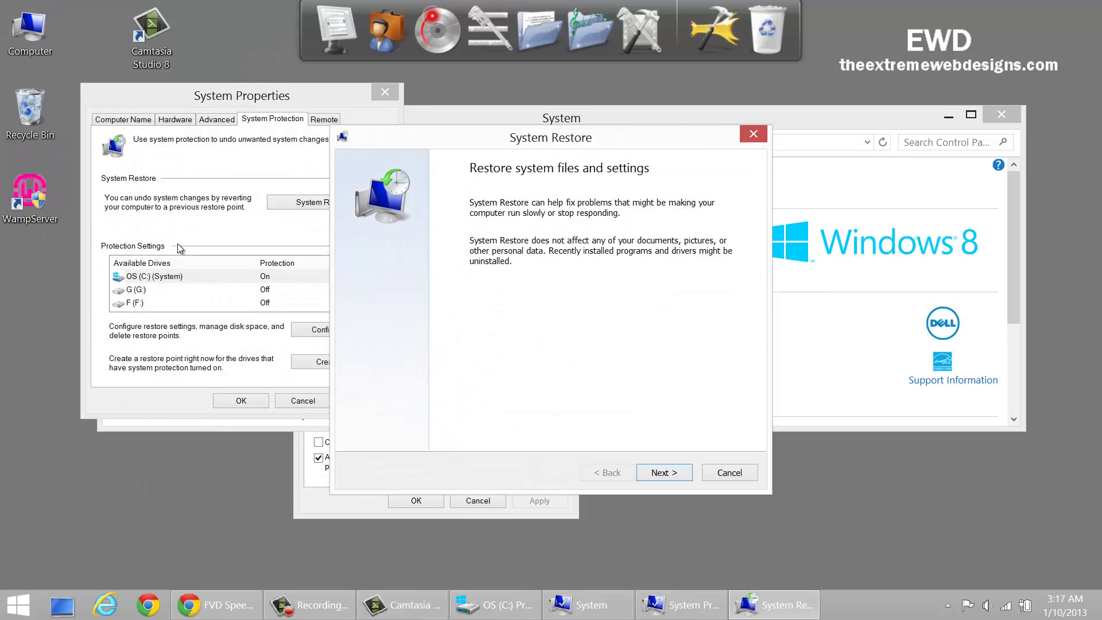
# - Browse the restore points, including 'Removed Fences Pro' and the Jan 10 2013 point
pyautogui.press('Return')
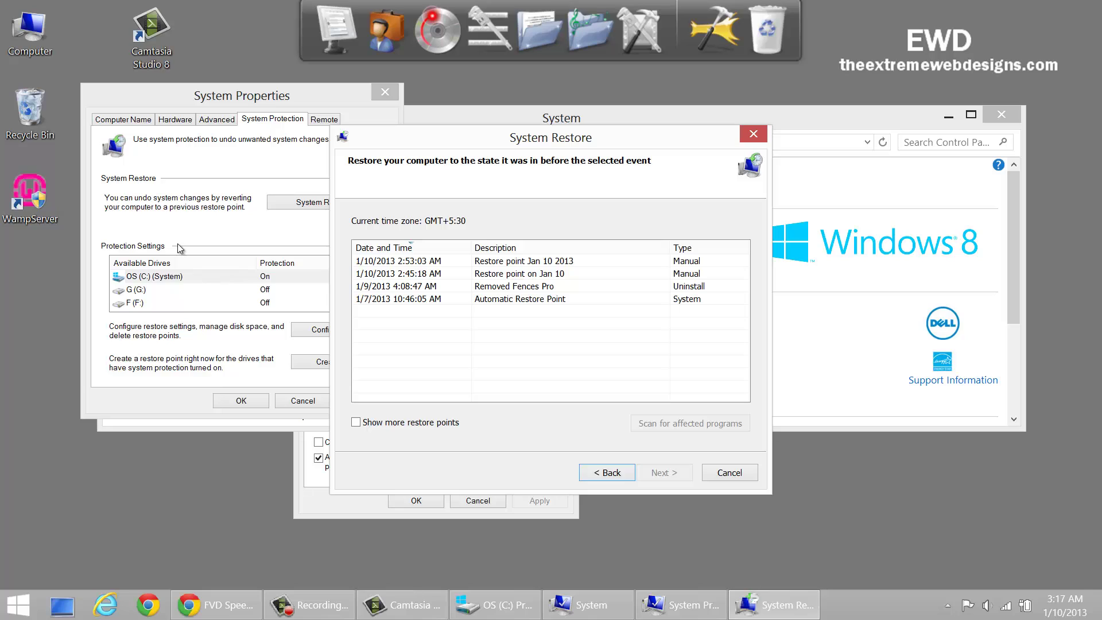
pyautogui.press('Down')
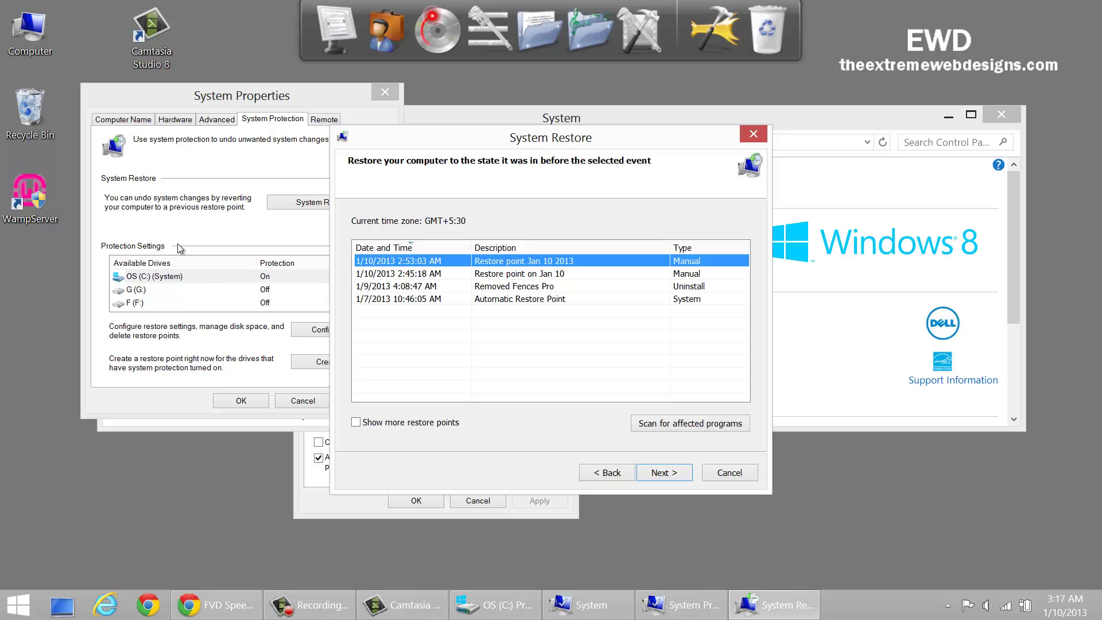
pyautogui.press('Down')
pyautogui.press('Down')
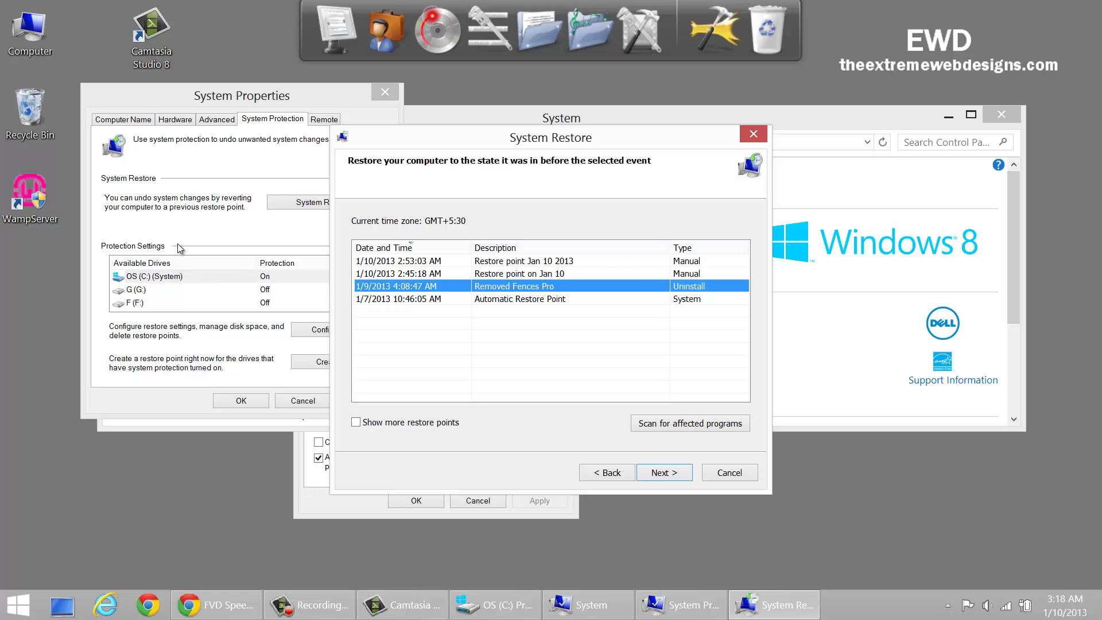
pyautogui.press('Up')
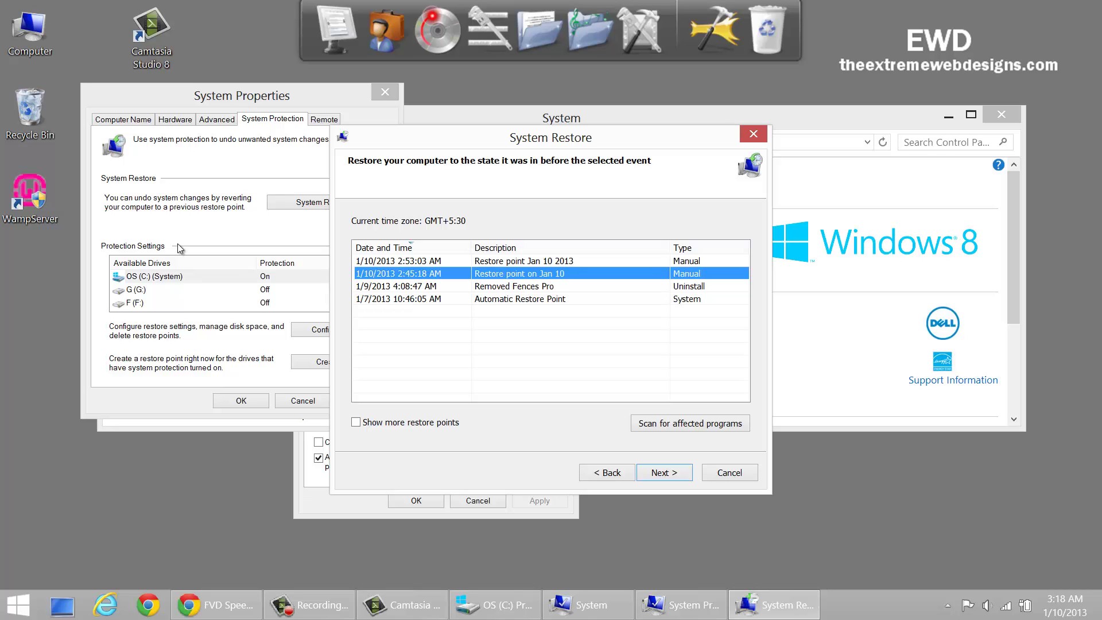
pyautogui.press('Down')
pyautogui.press('Down')
pyautogui.press('Up')
pyautogui.press('Up')
pyautogui.press('Up')
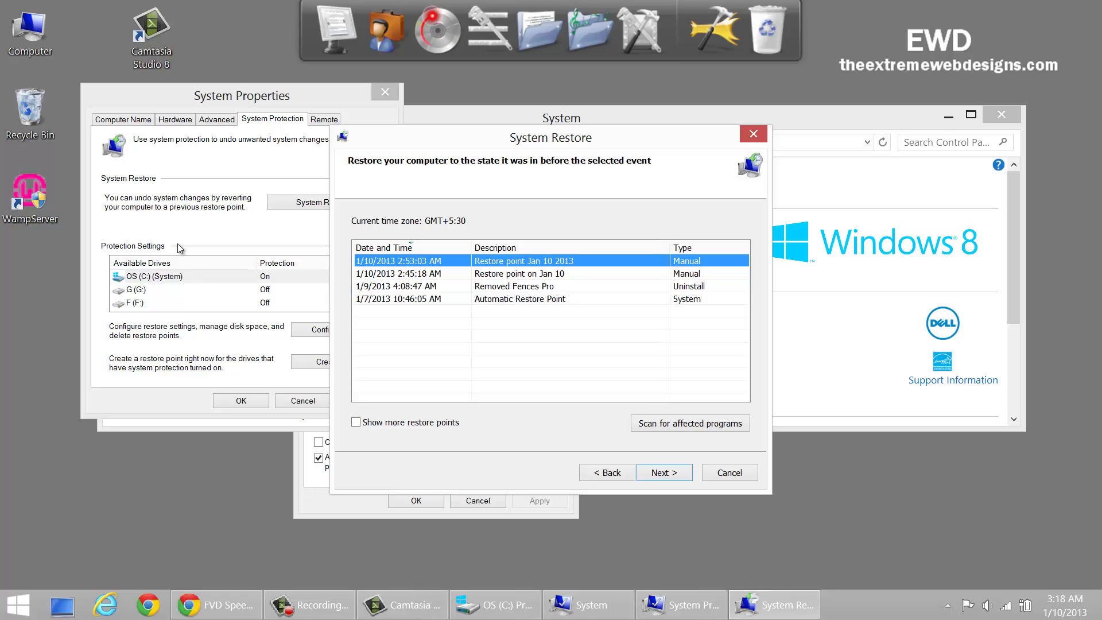
# - Close System Restore, System Properties, the System window and the OS (C:) Properties dialog
pyautogui.press('Escape')
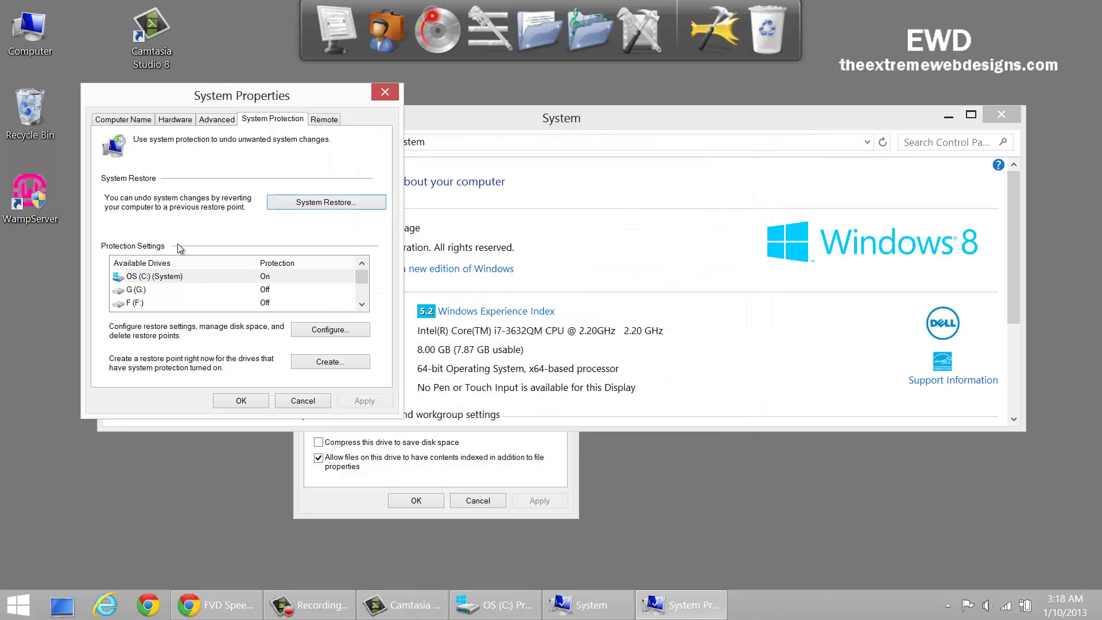
pyautogui.click(394, 93)
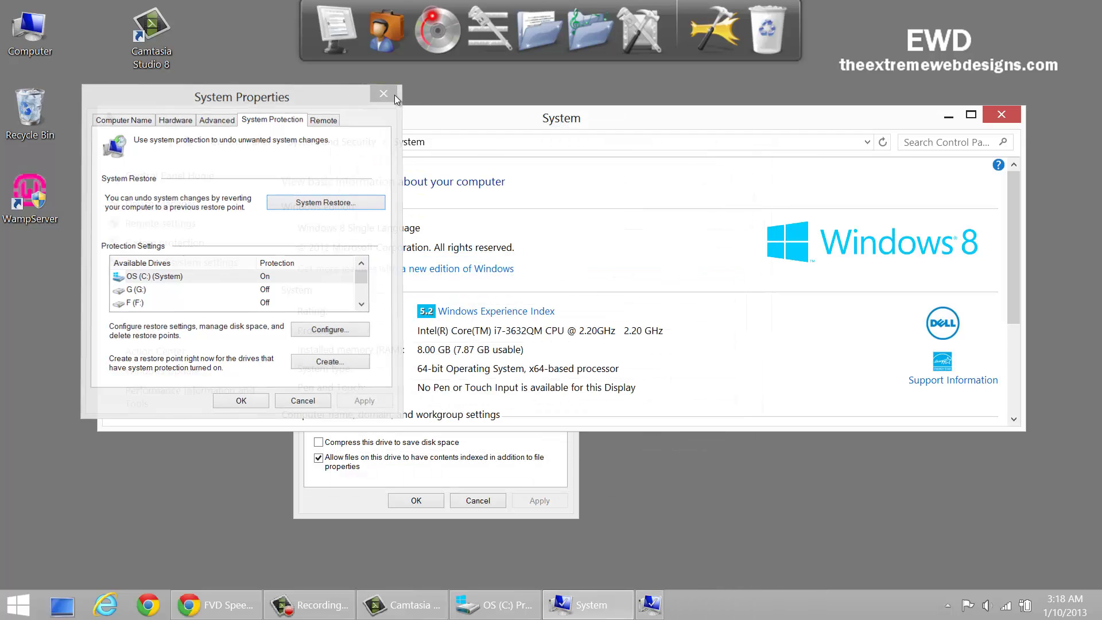
pyautogui.click(1011, 117)
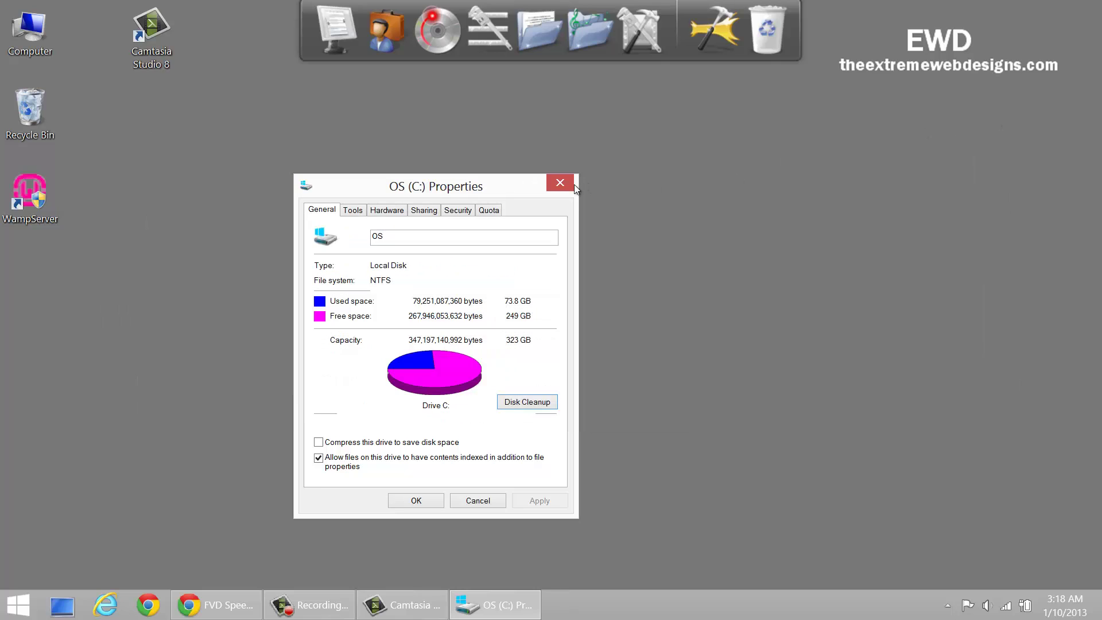
pyautogui.click(566, 184)
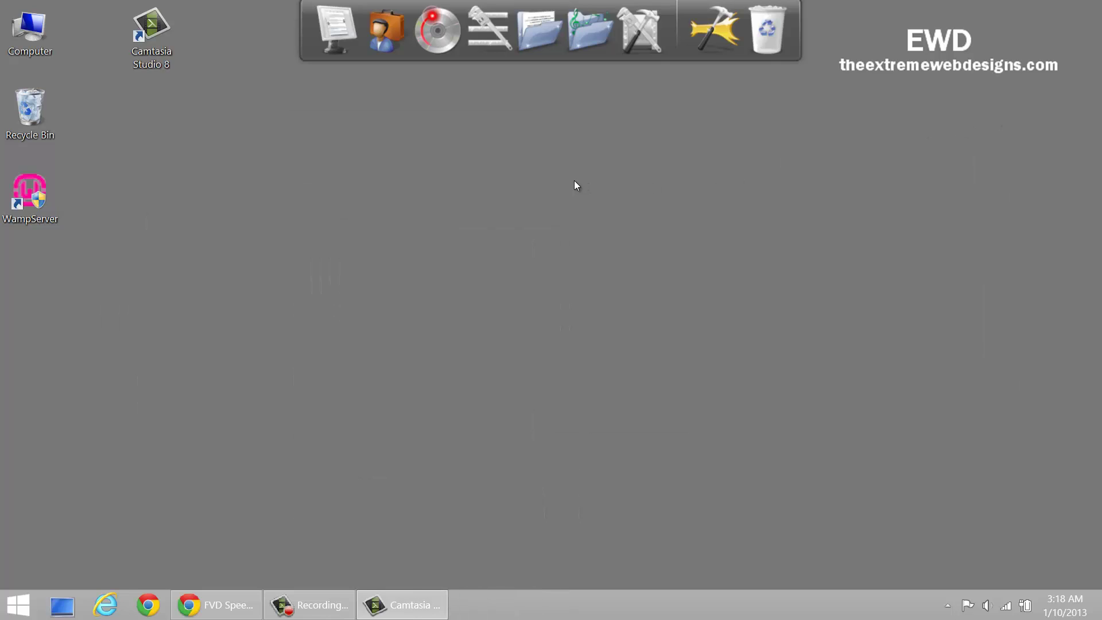